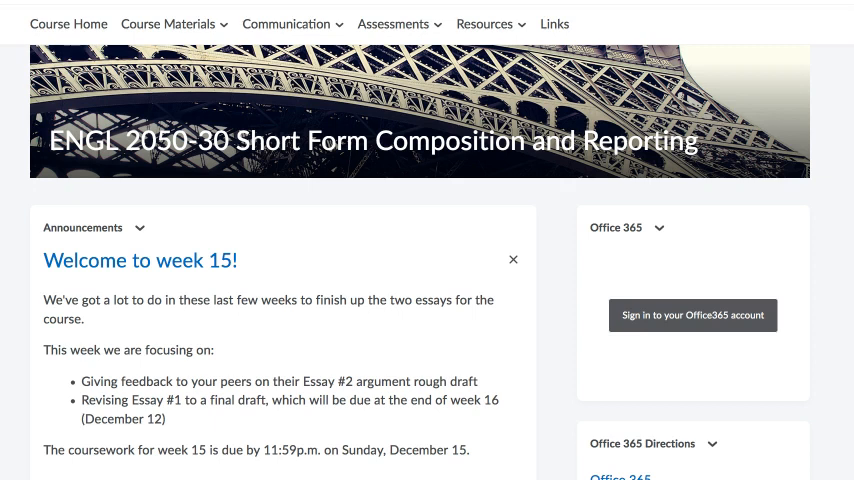
# Step: Reach the course's Assignments list from the Assessments menu, showing both essays' drafts and scores
pyautogui.click(424, 25)
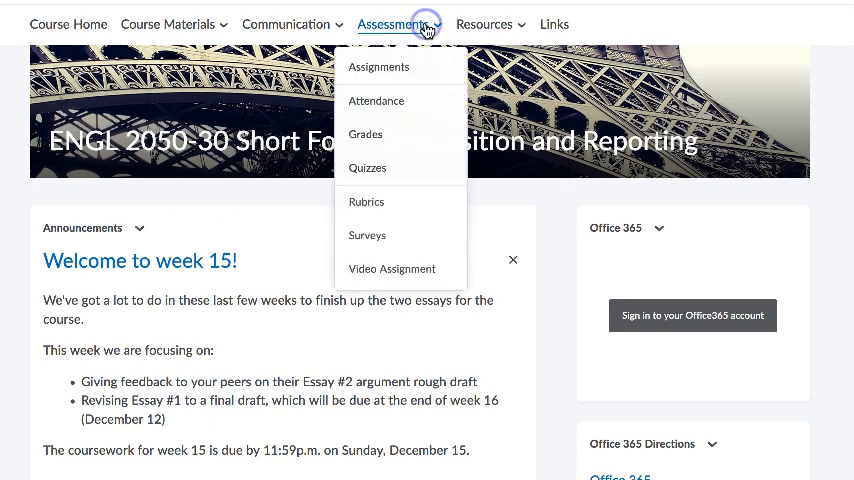
pyautogui.click(412, 72)
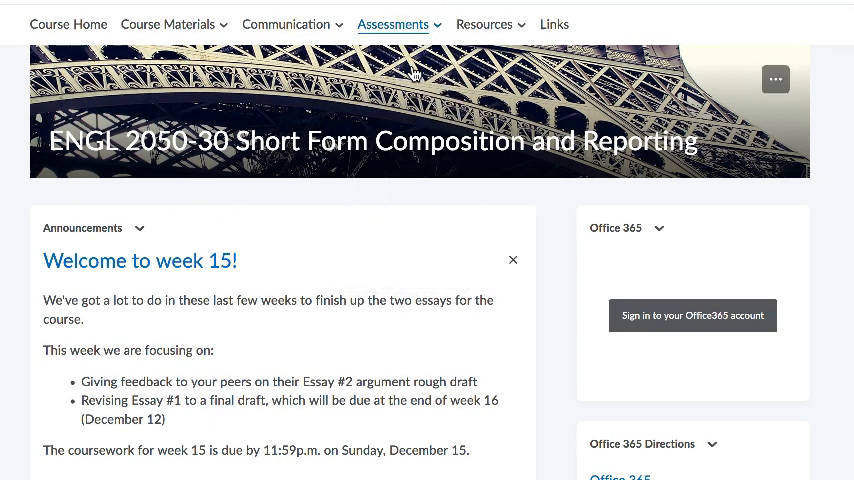
pyautogui.click(339, 274)
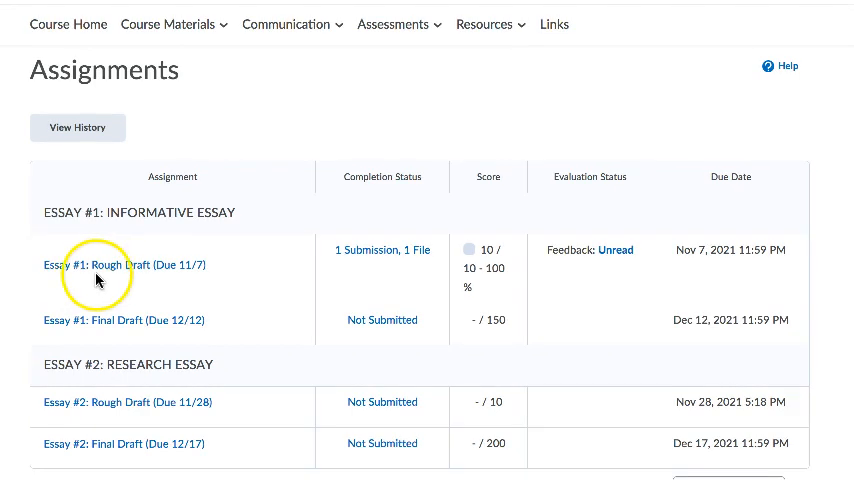
pyautogui.click(112, 280)
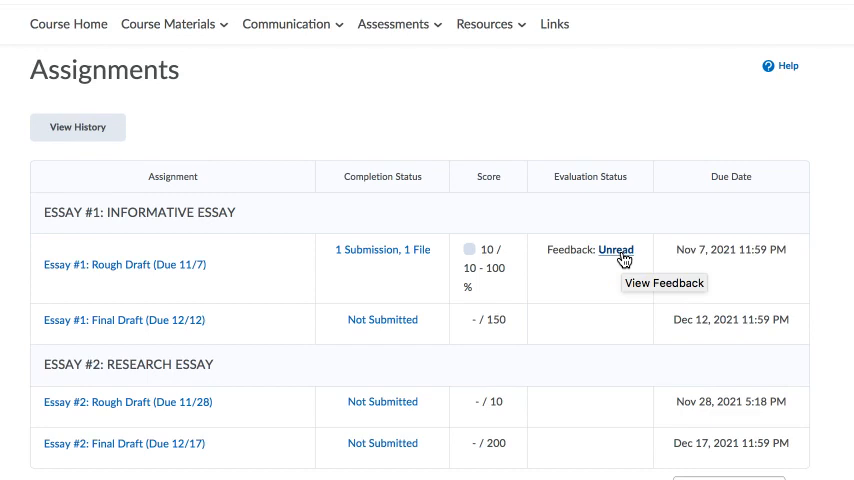
# Step: View the Essay #1: Rough Draft feedback and open its attached .docx feedback file
pyautogui.click(622, 259)
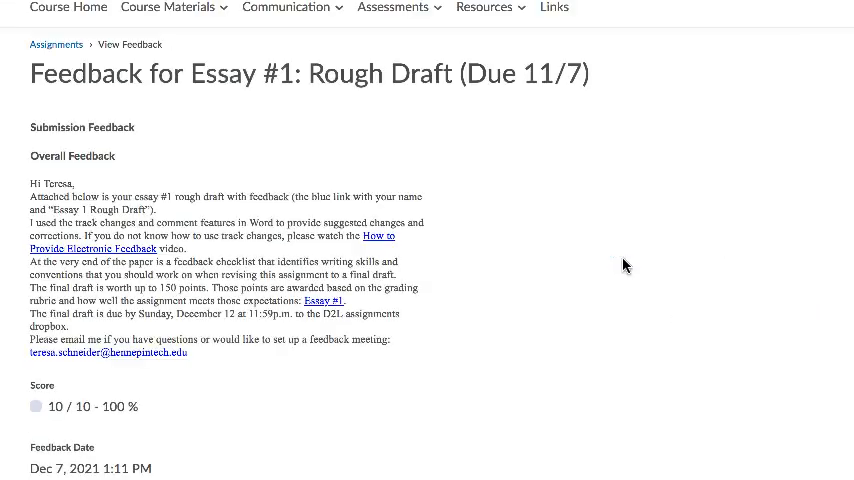
pyautogui.scroll(-1, 622, 265)
pyautogui.scroll(-1, 622, 265)
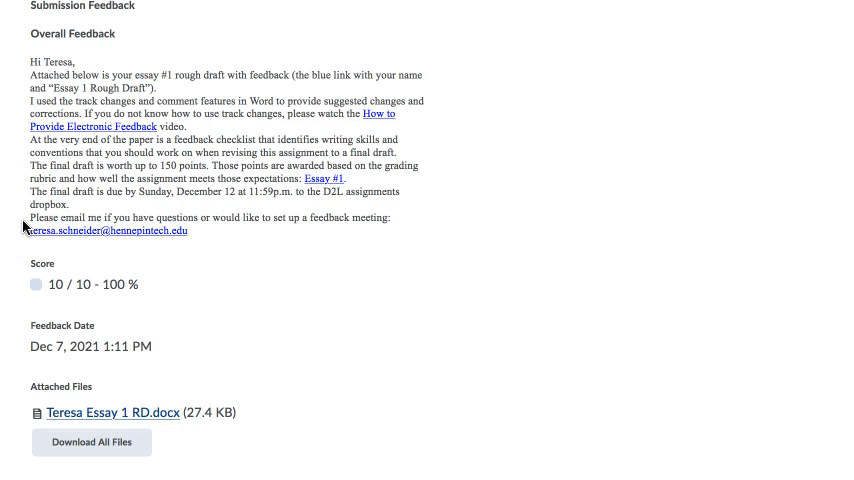
pyautogui.click(16, 413)
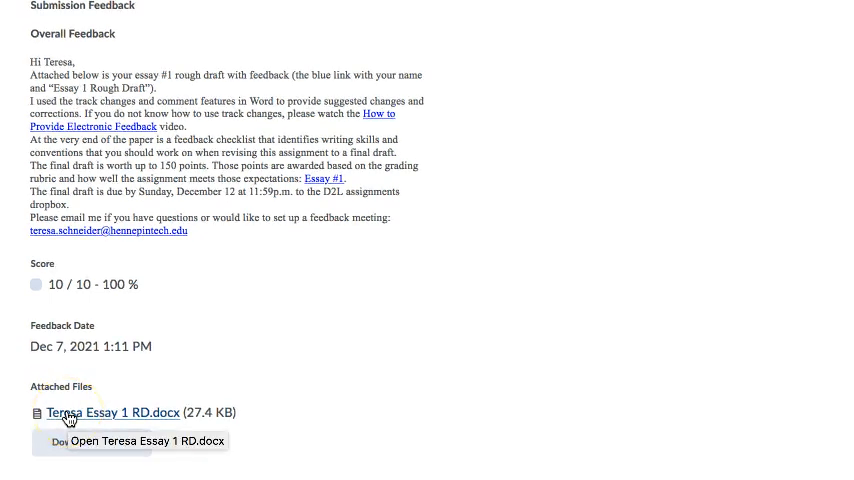
pyautogui.click(98, 418)
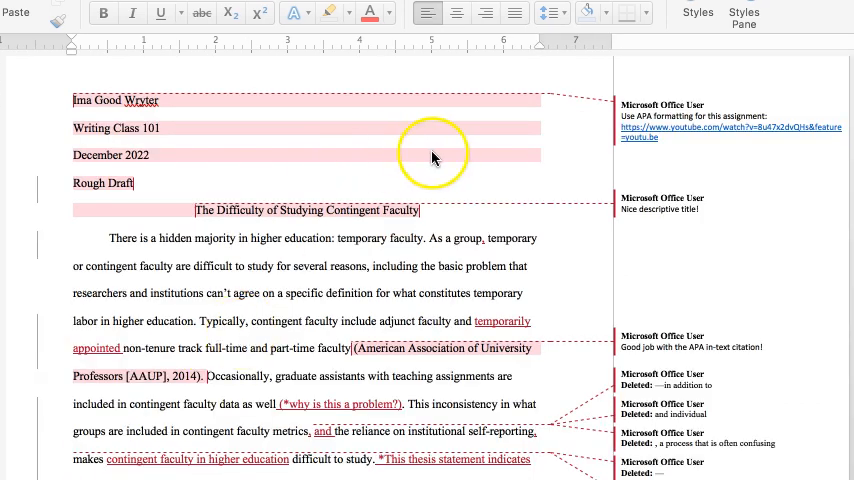
# Step: Place the insertion point at the top of the downloaded rough-draft document in Word
pyautogui.click(330, 112)
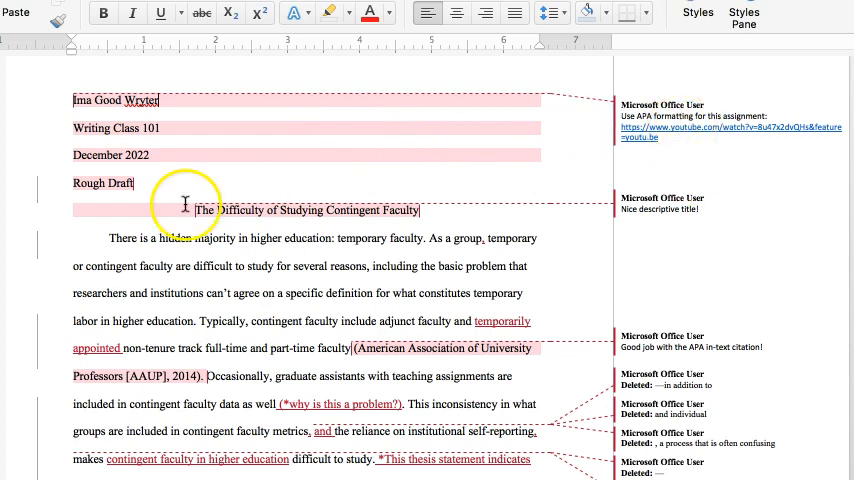
# Step: Toggle the left-margin change bar so the full tracked-change markup shows again
pyautogui.click(35, 200)
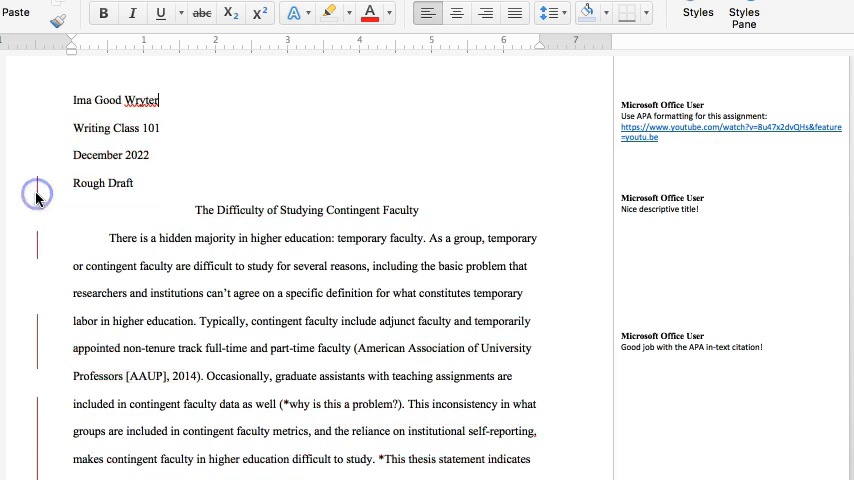
pyautogui.click(38, 185)
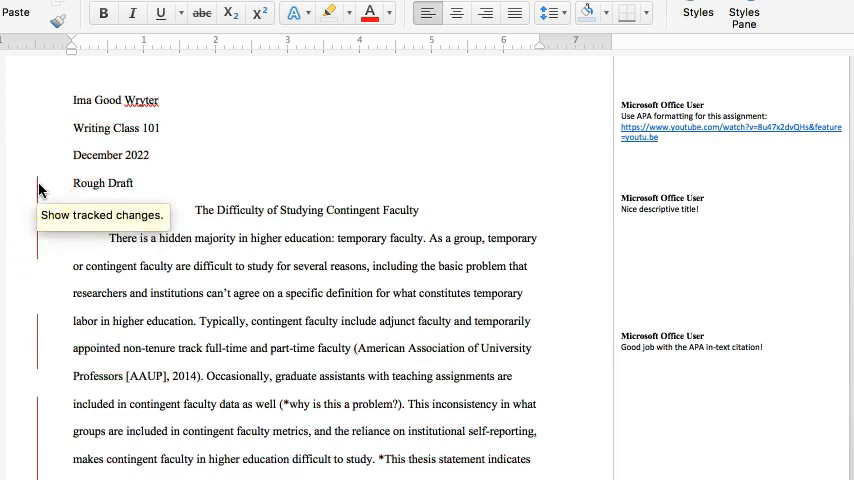
pyautogui.click(38, 185)
pyautogui.scroll(-2, 188, 298)
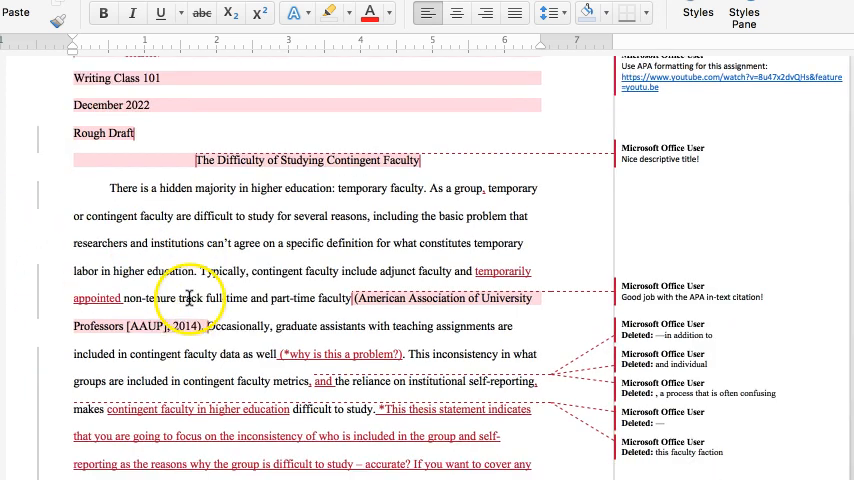
# Step: Select and deselect the inserted word "appointed", then land on the AAUP 2014 citation passage
pyautogui.moveTo(57, 296); pyautogui.dragTo(95, 304)
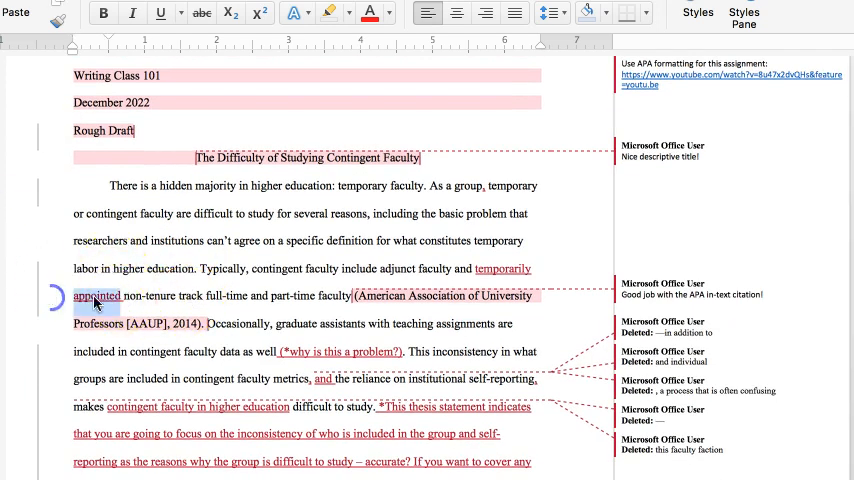
pyautogui.click(149, 297)
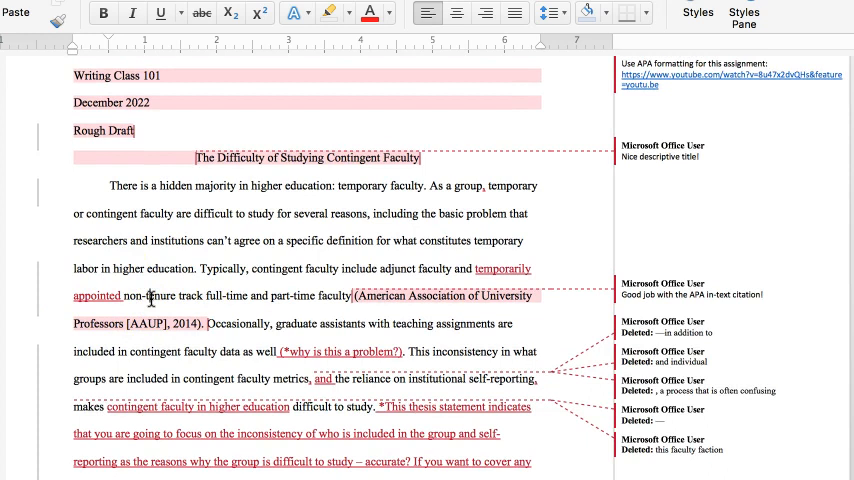
pyautogui.click(122, 296)
pyautogui.moveTo(122, 296)
pyautogui.mouseDown()
pyautogui.moveTo(23, 298)
pyautogui.moveTo(48, 297)
pyautogui.mouseUp()
pyautogui.click(92, 306)
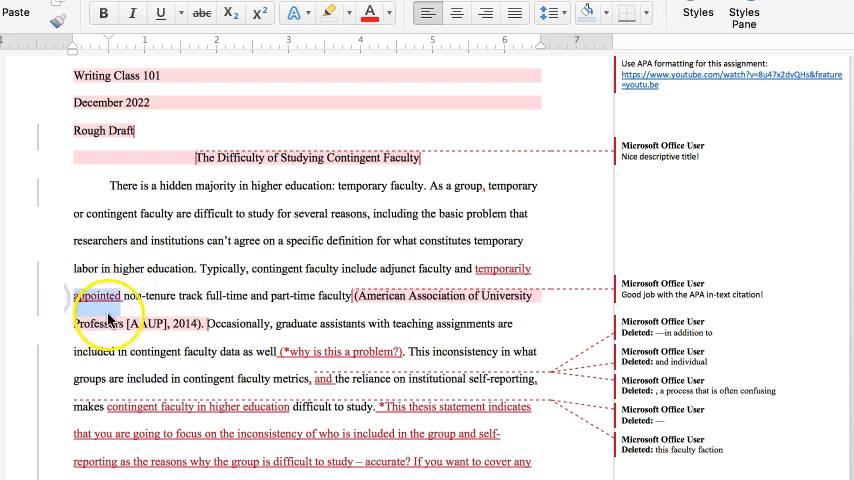
pyautogui.scroll(2, 160, 367)
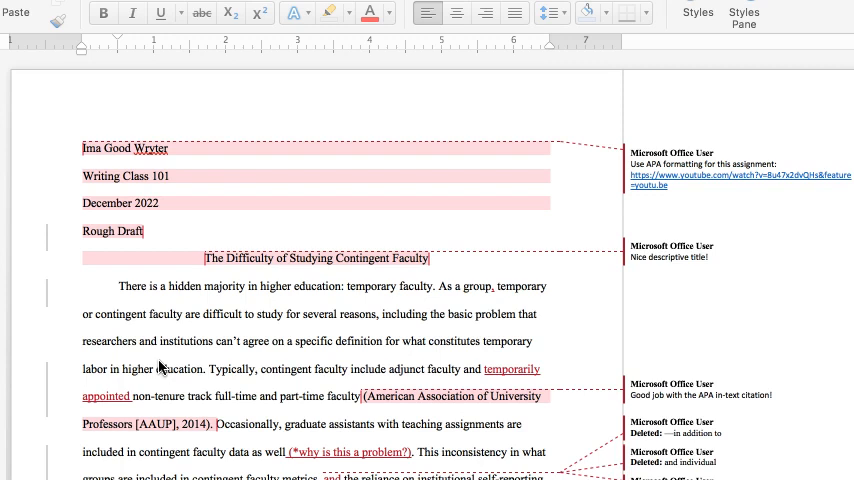
pyautogui.scroll(-3, 133, 390)
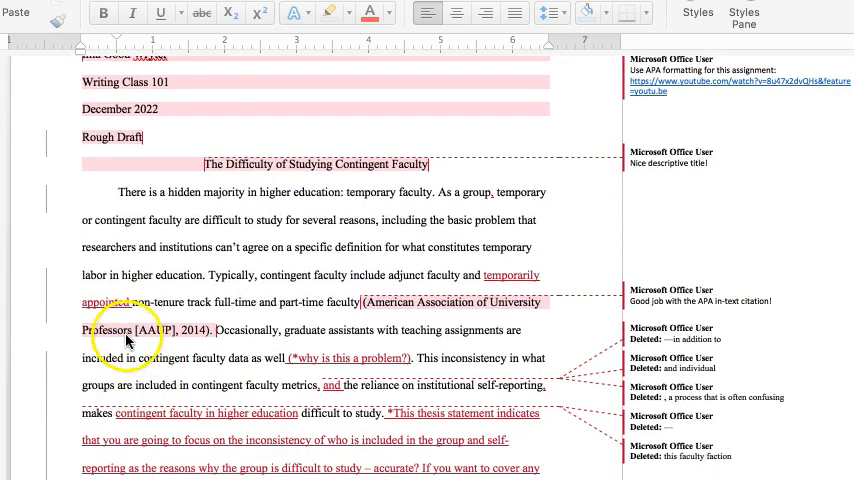
pyautogui.click(110, 309)
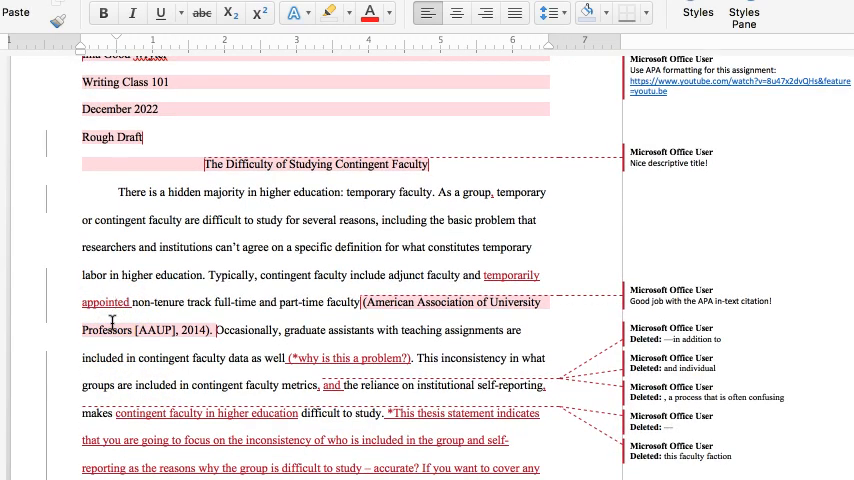
# Step: Switch to Simple Markup via the change bar and clear the citation's comment highlight
pyautogui.click(47, 294)
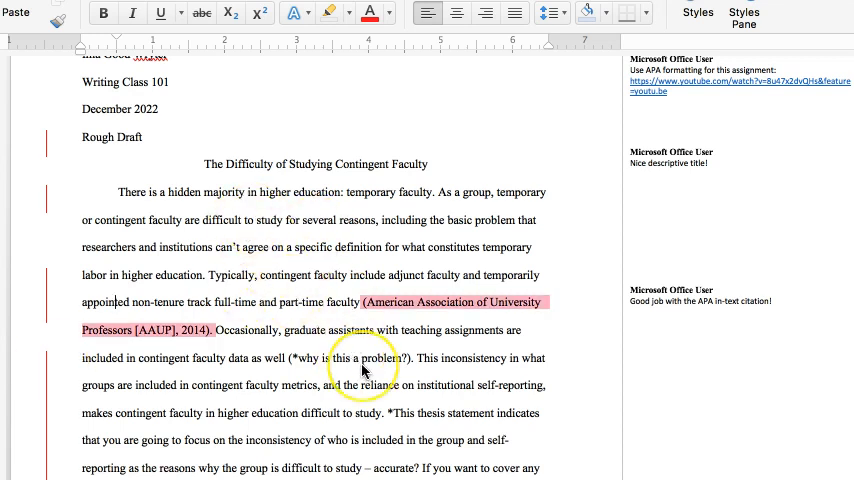
pyautogui.click(229, 341)
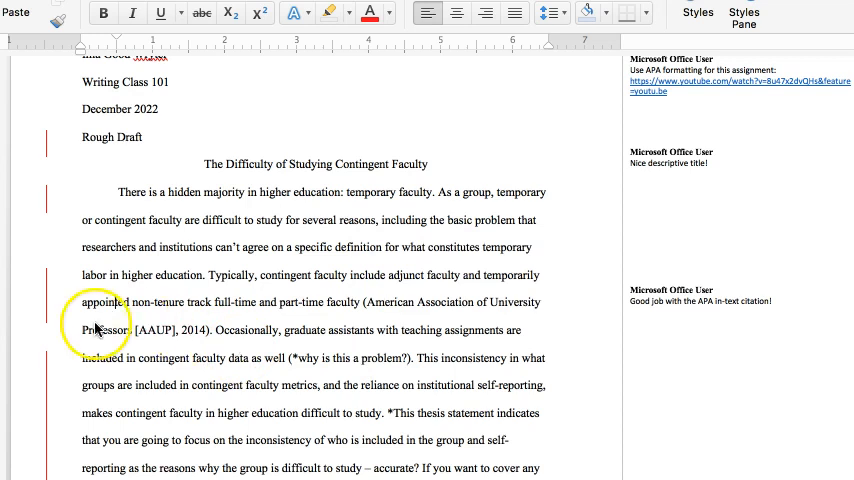
pyautogui.moveTo(456, 315)
pyautogui.click(32, 250)
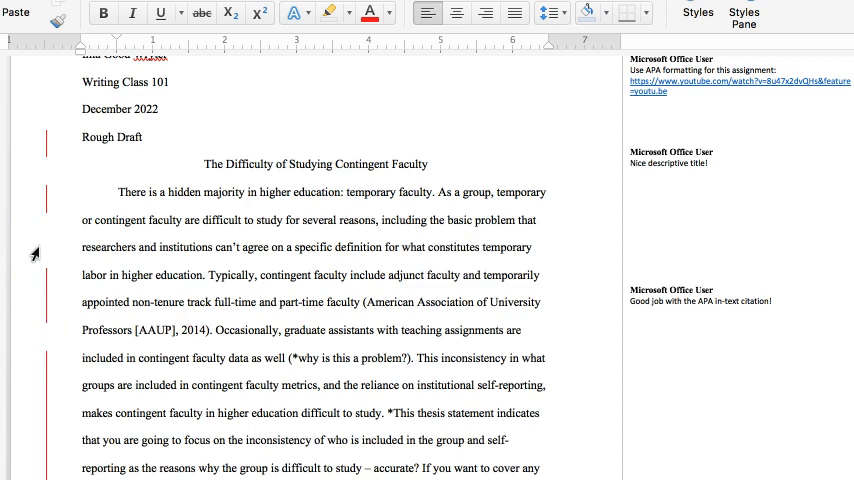
pyautogui.click(34, 280)
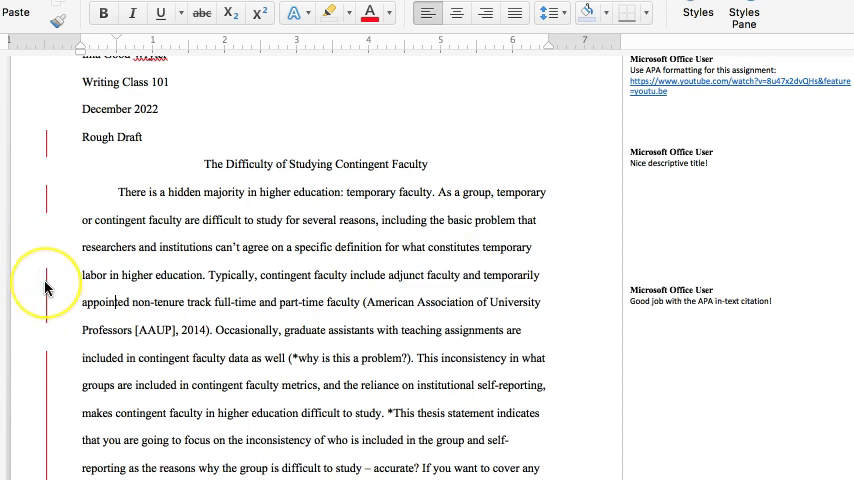
# Step: Switch back to All Markup via the change bar, showing insertions, deletions and comment balloons
pyautogui.click(45, 288)
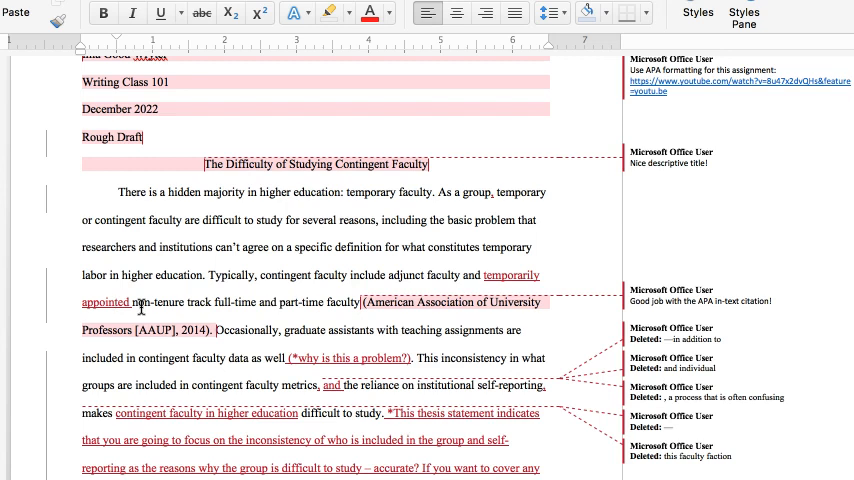
pyautogui.scroll(2, 141, 309)
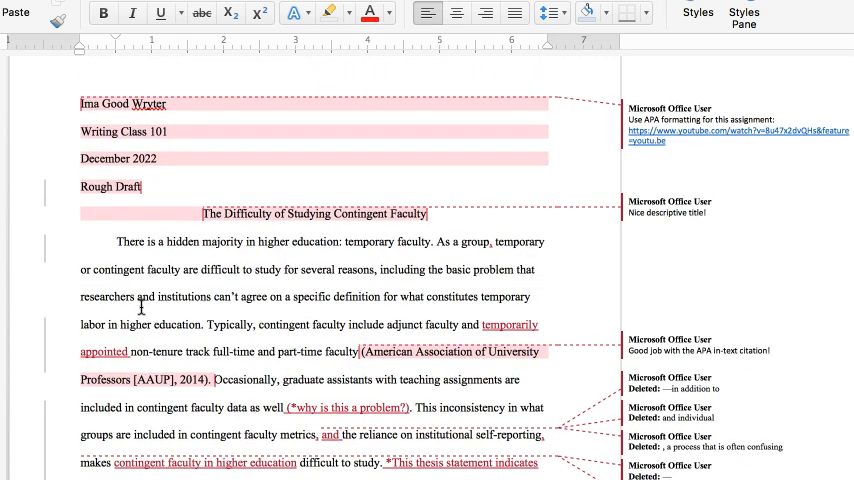